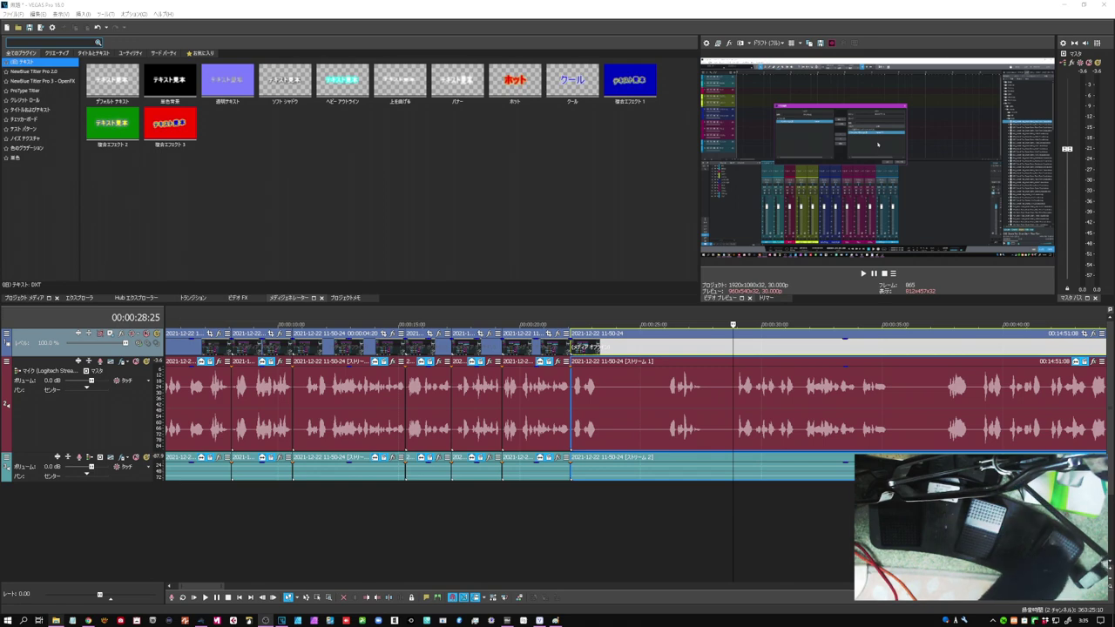
Play the last long clip in short stretches from about 00:00:28 to 00:00:39, stopping between them.
click(732, 353)
key(space)
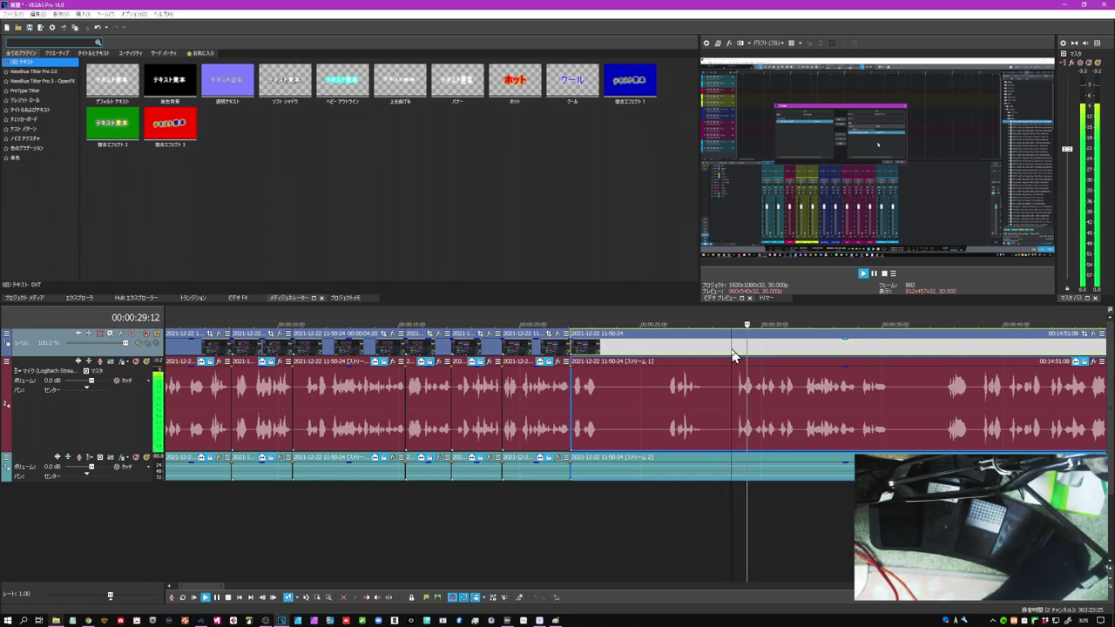
key(Return)
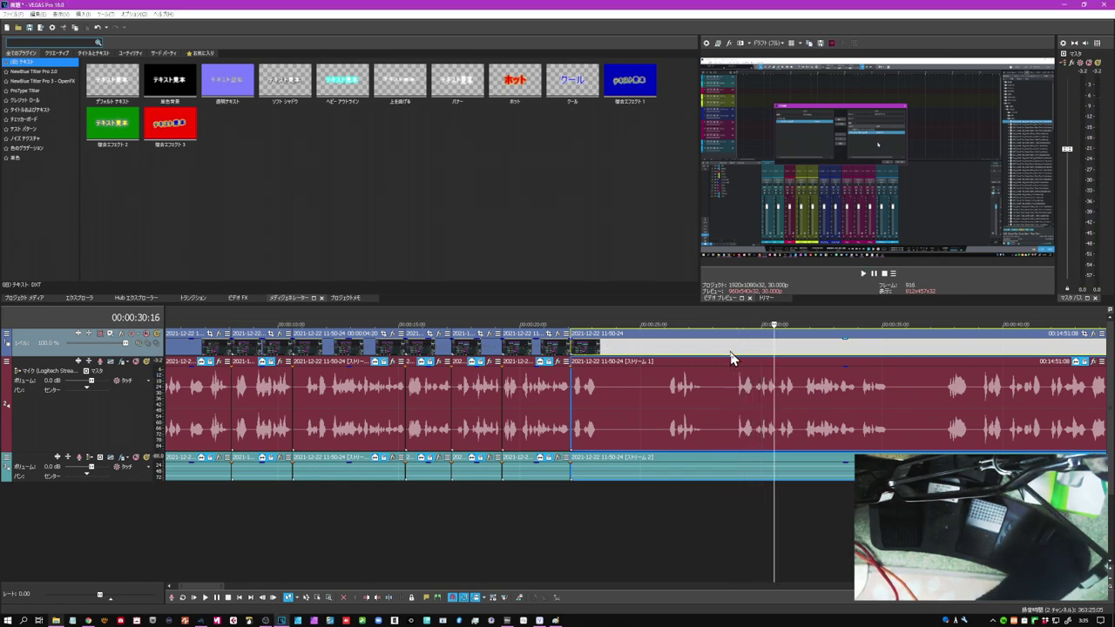
key(space)
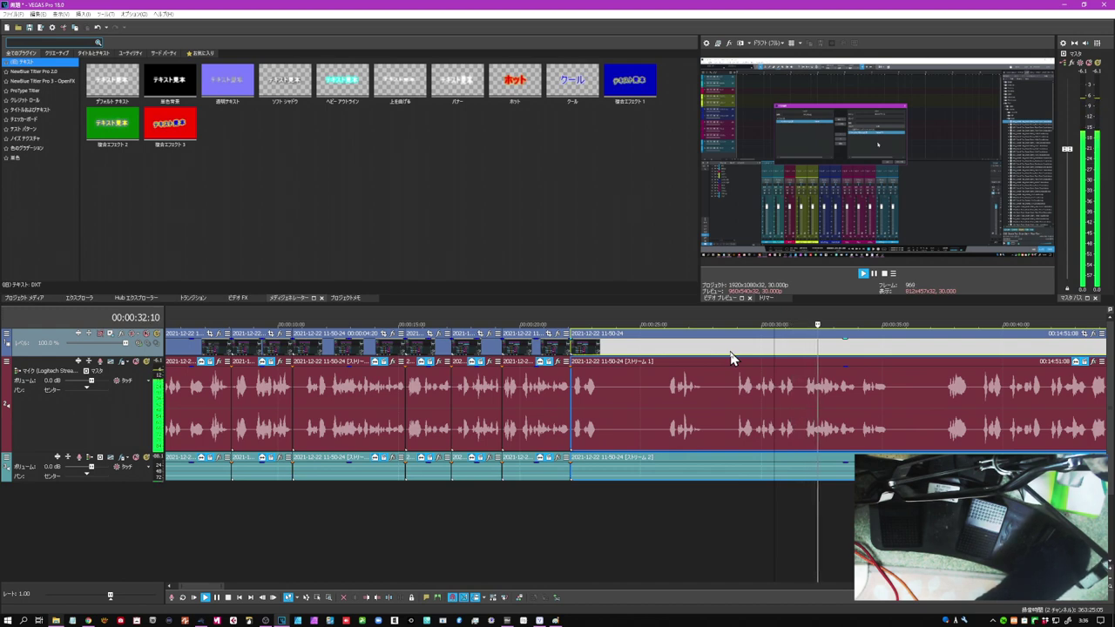
key(Return)
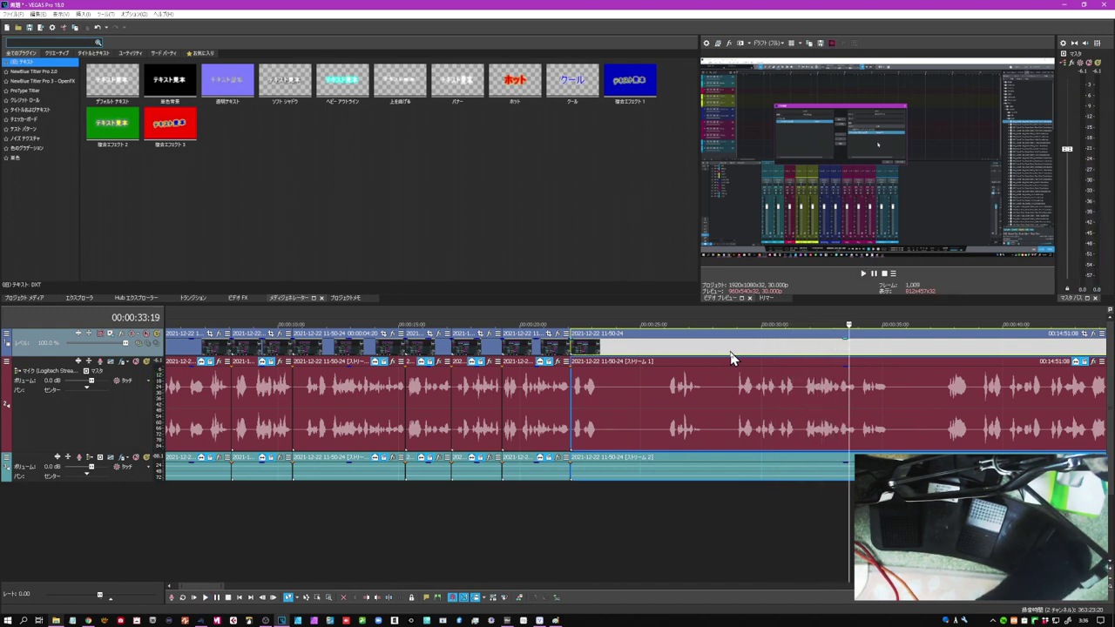
key(space)
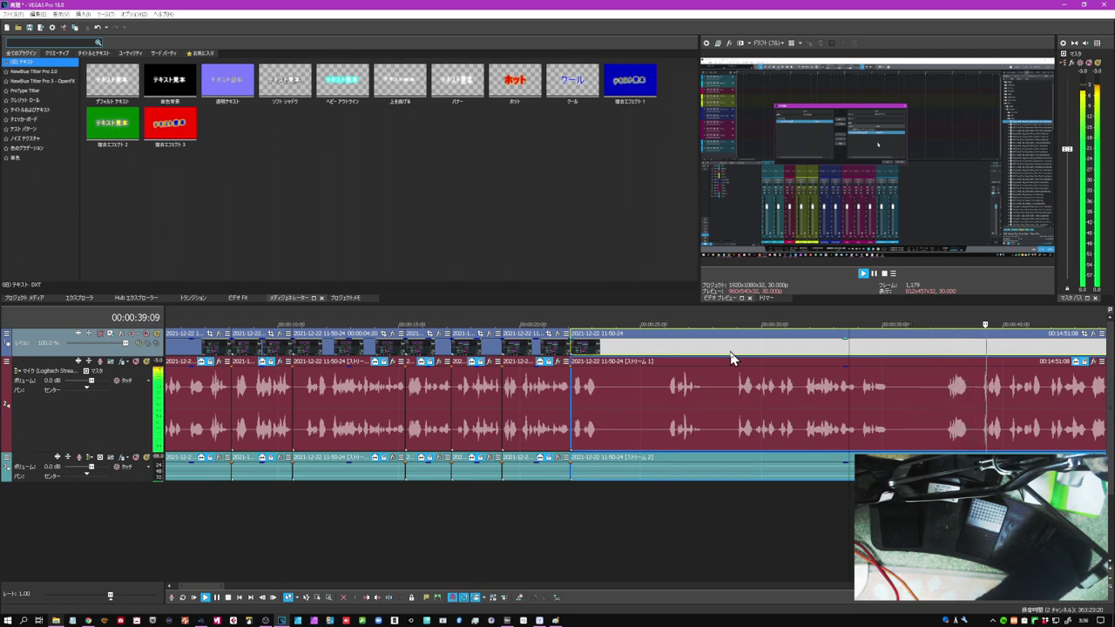
key(space)
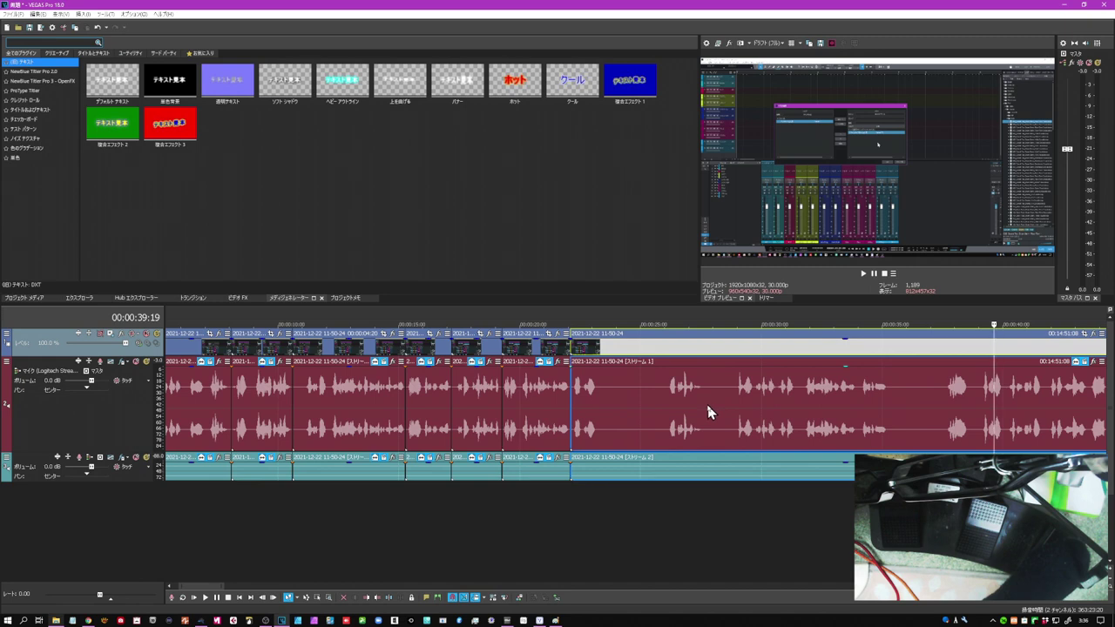
Cut the silent pauses out of the long clip from about 00:00:38 to 00:00:47 and close the gaps across all tracks.
scroll(707, 413, up, 4)
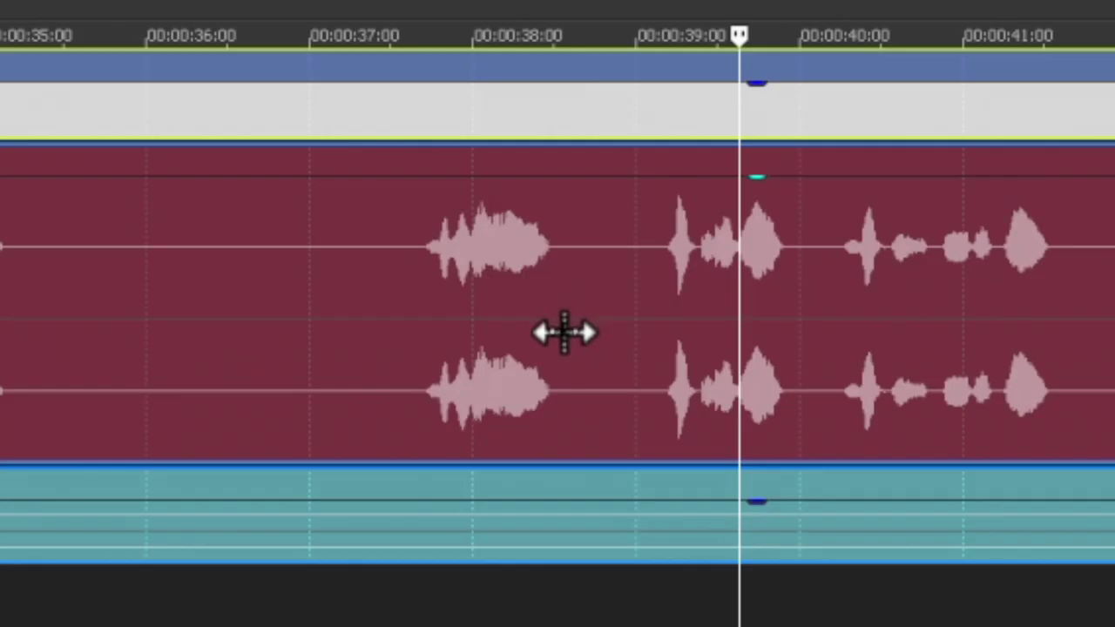
click(564, 332)
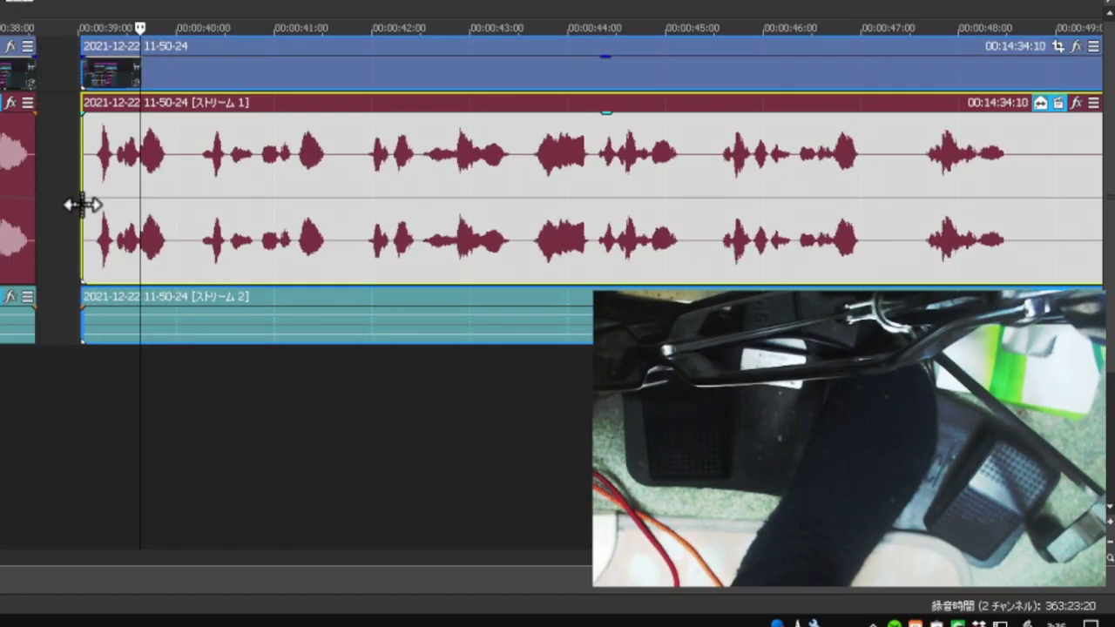
key(ctrl+z)
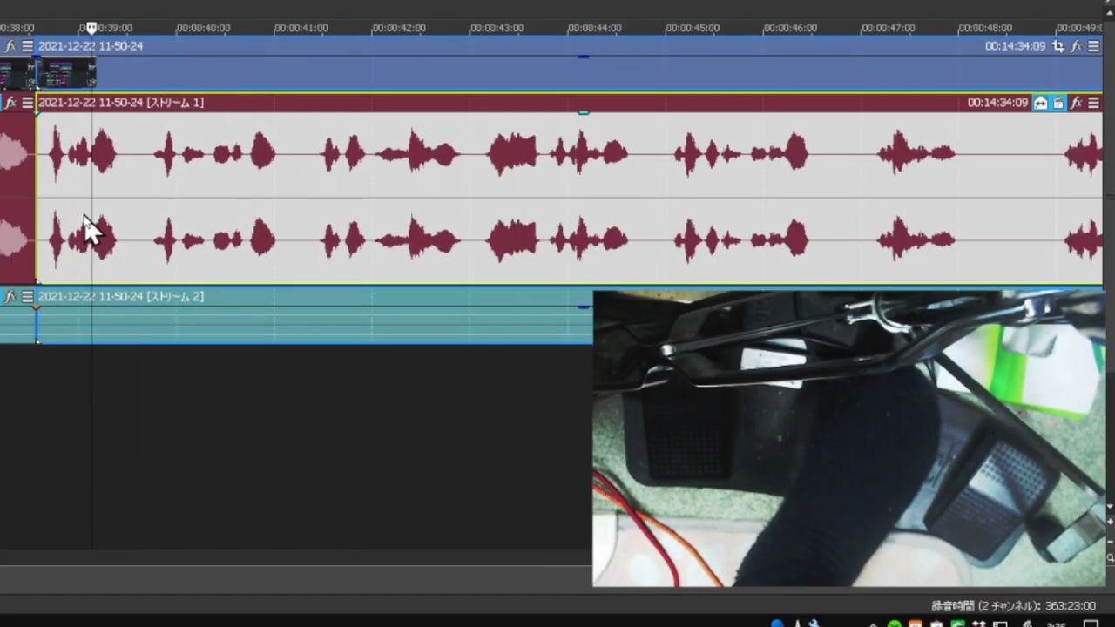
drag(119, 199, 287, 220)
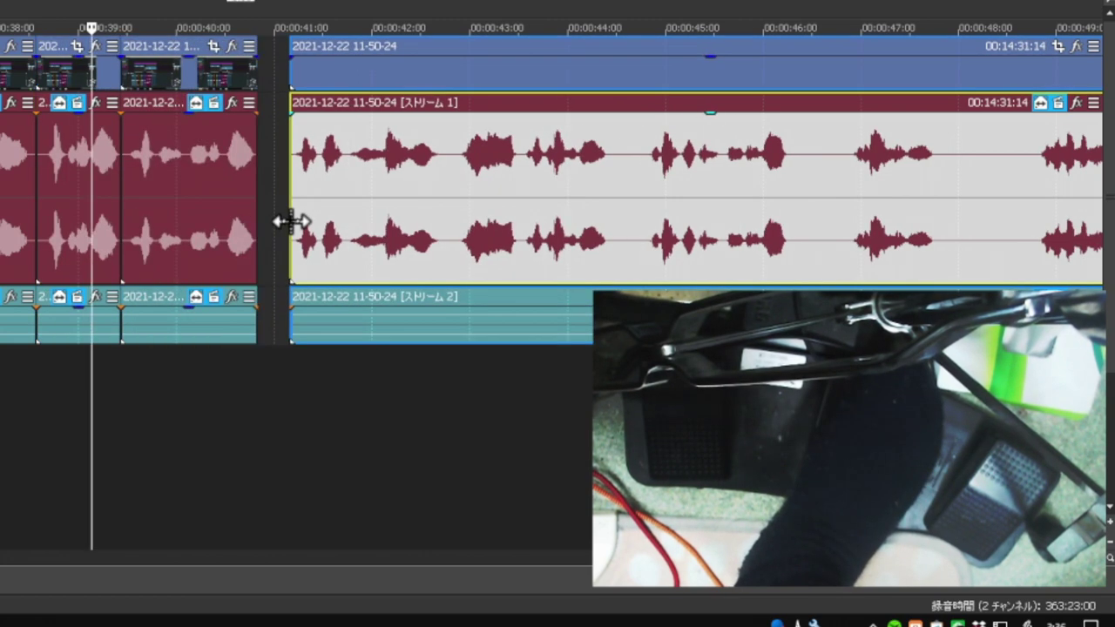
mouse_move(406, 228)
mouse_down()
mouse_move(425, 224)
mouse_move(408, 229)
mouse_up()
drag(568, 237, 913, 225)
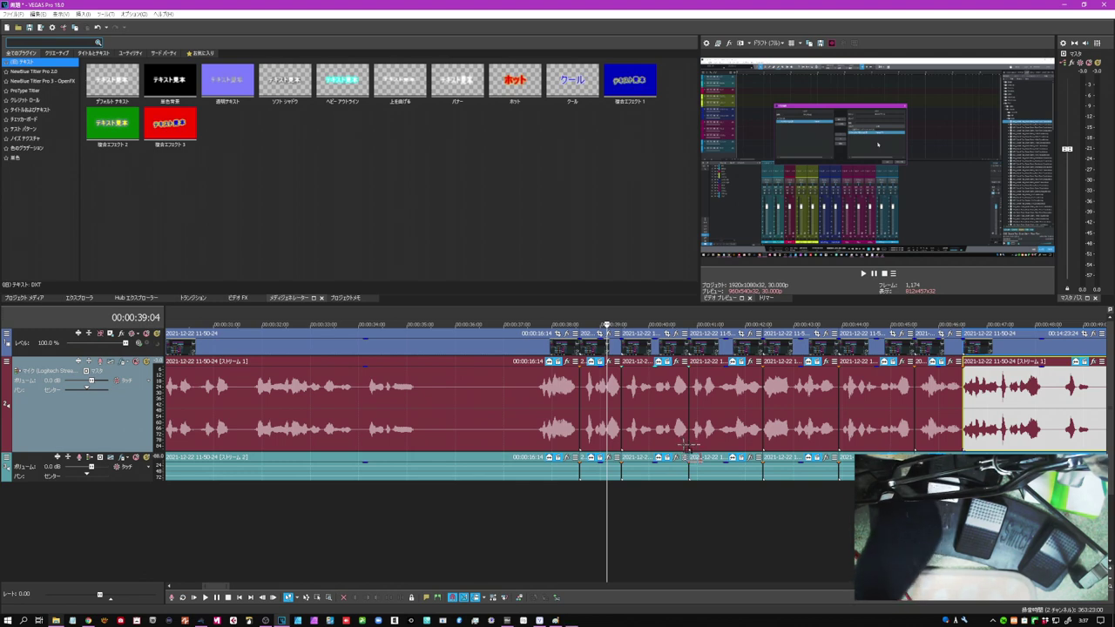
Capture rectangular screenshots of the cut timeline section and of the video preview image.
drag(523, 277, 804, 482)
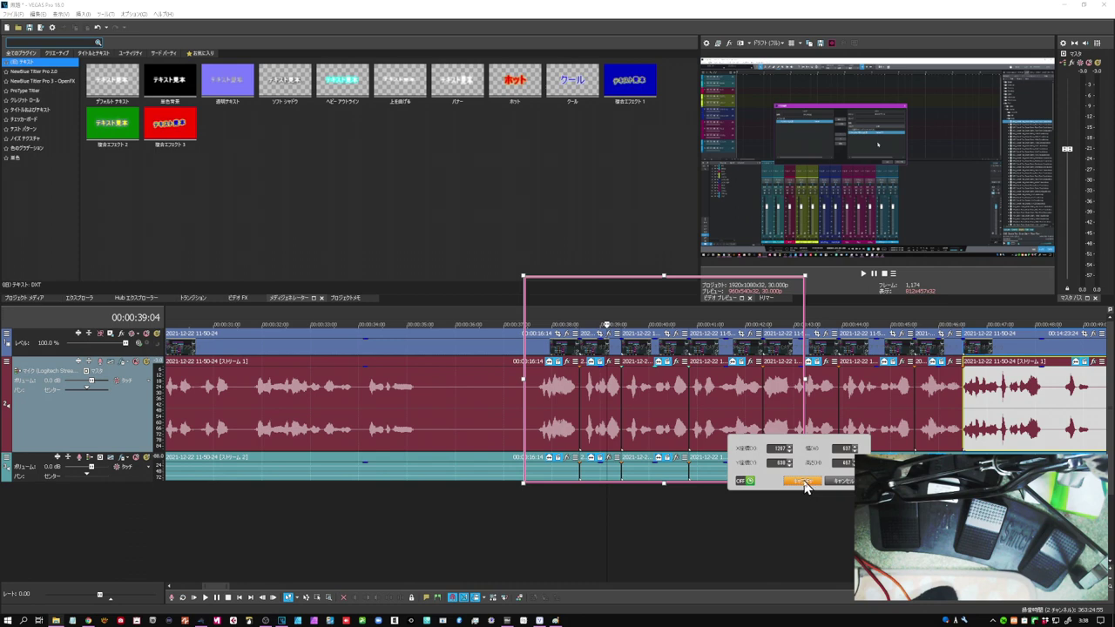
click(801, 482)
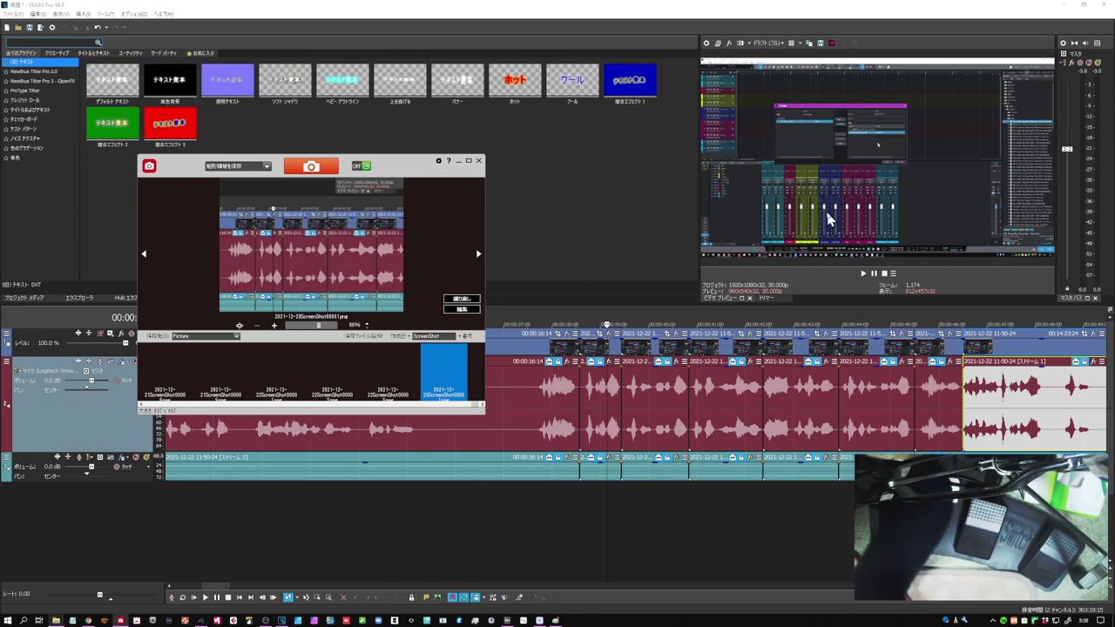
key(Print)
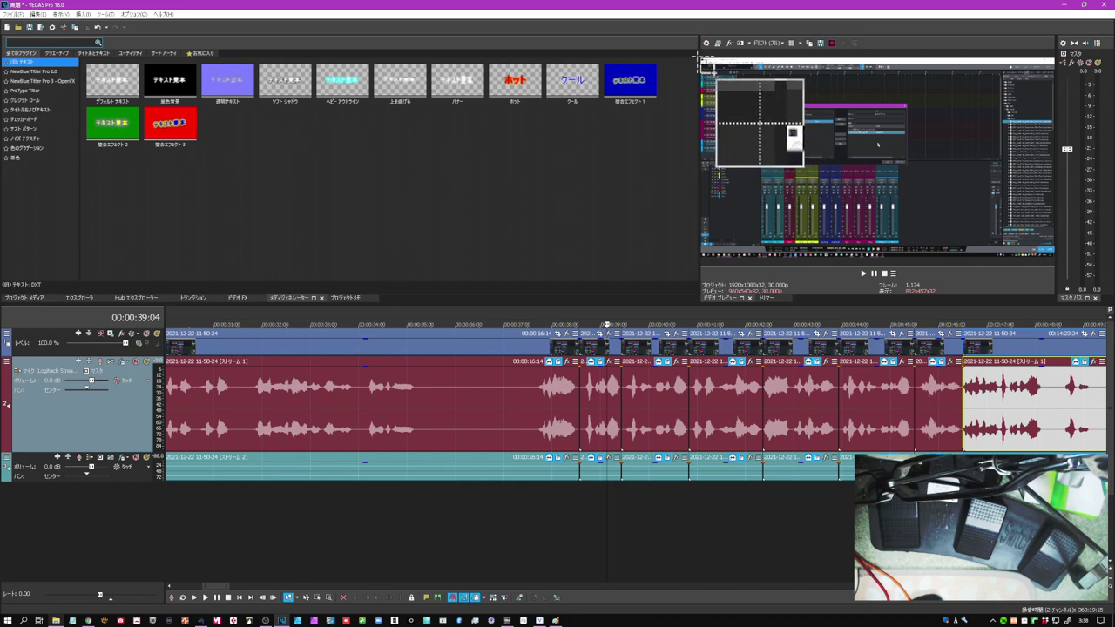
drag(707, 68, 1059, 270)
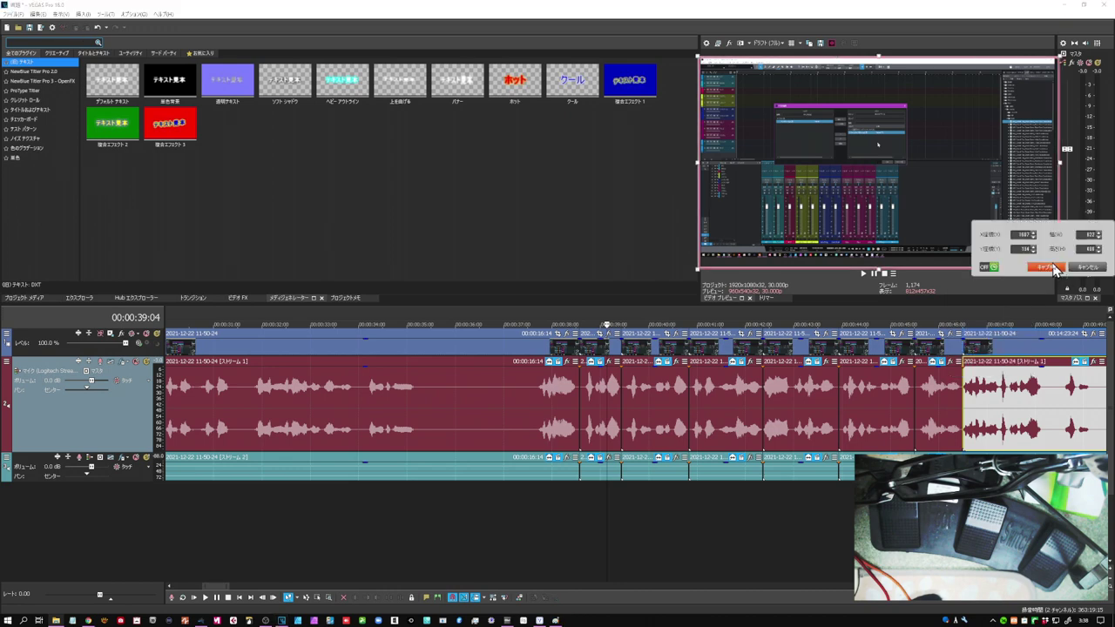
click(1046, 267)
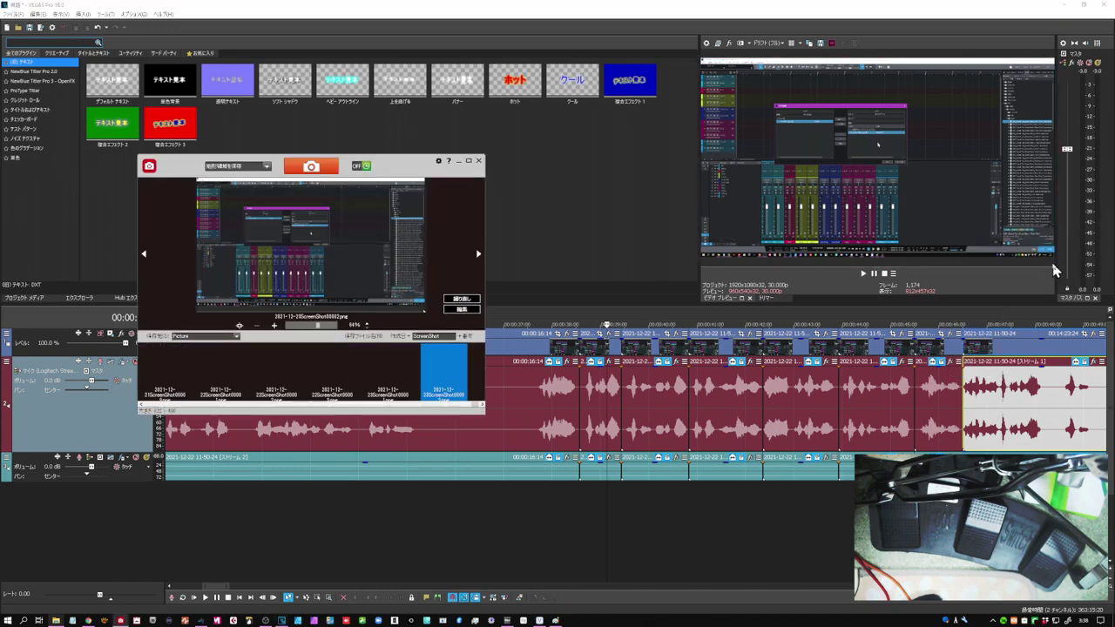
Open the preview screenshot in Paint and draw a yellow right-pointing arrow beside the pictured dialog.
right_click(442, 363)
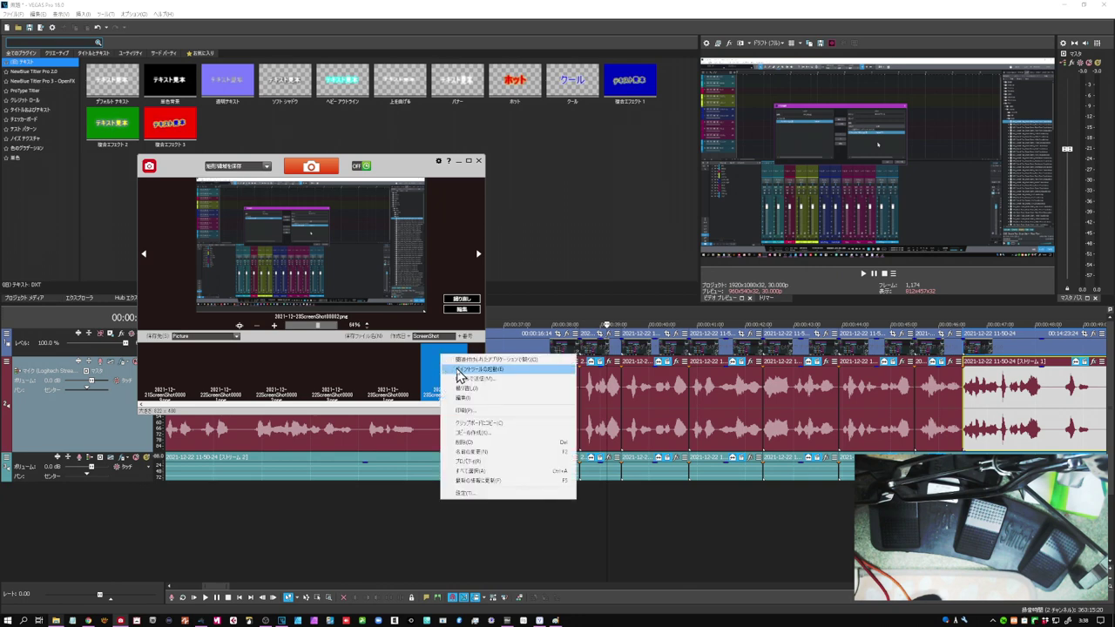
click(459, 371)
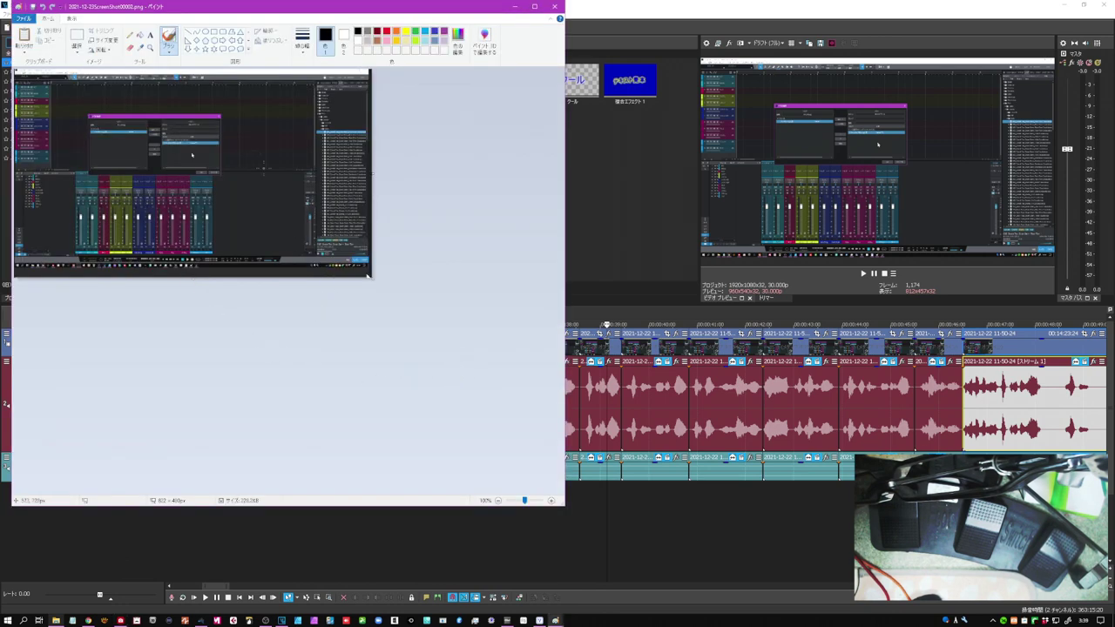
click(222, 44)
click(406, 32)
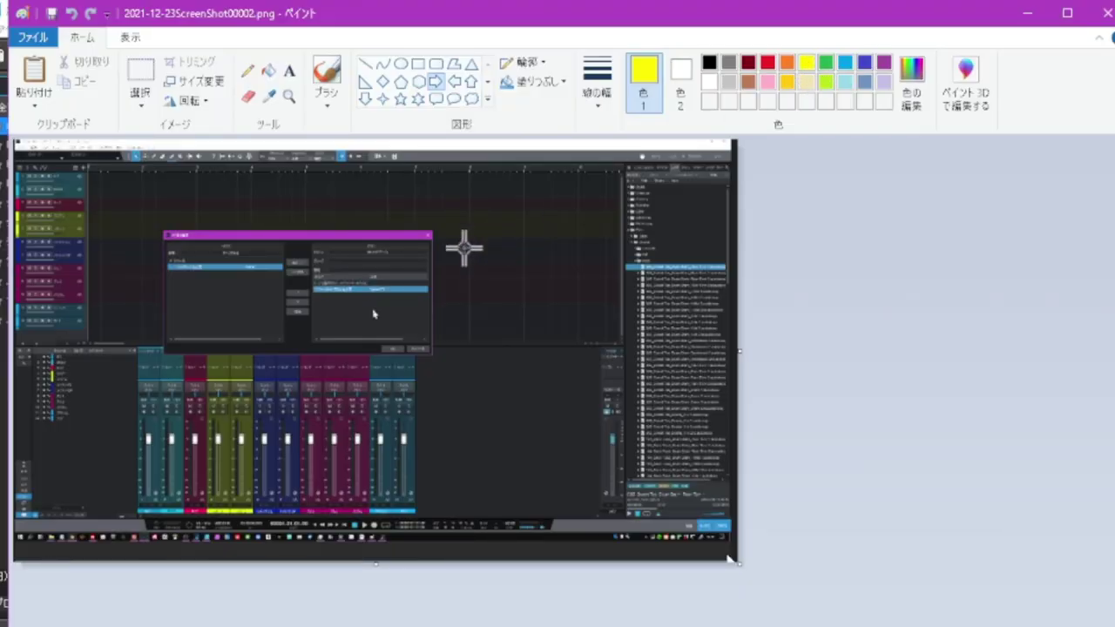
drag(97, 251, 156, 299)
Add the yellow text "aaaaaa" beside the pictured dialog, then close Paint without saving the changes.
click(291, 71)
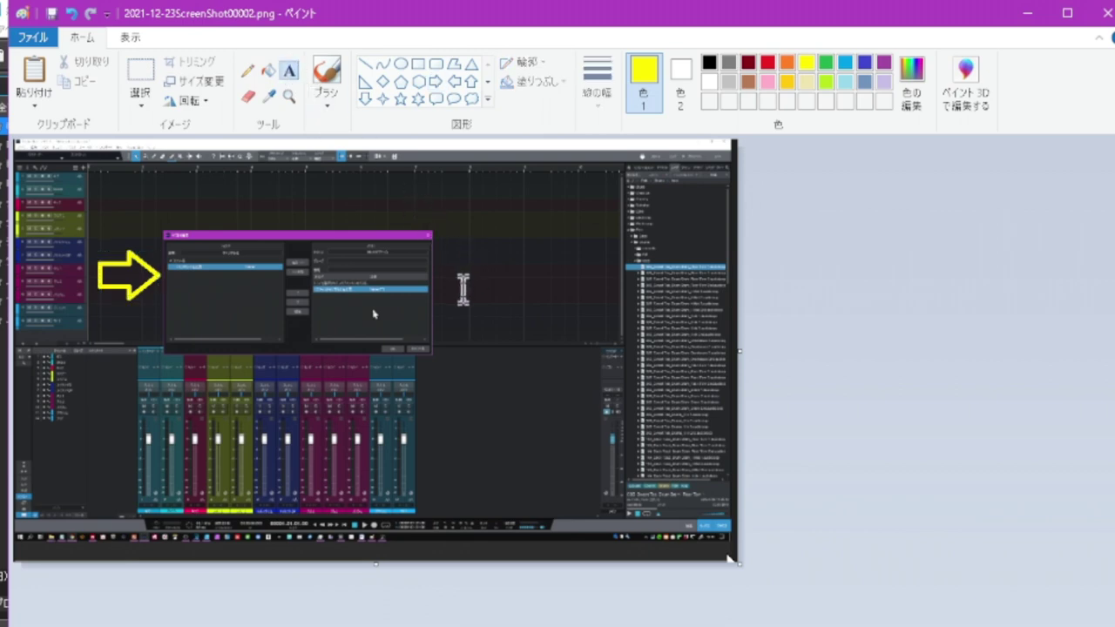
click(463, 289)
text(aaaaaa)
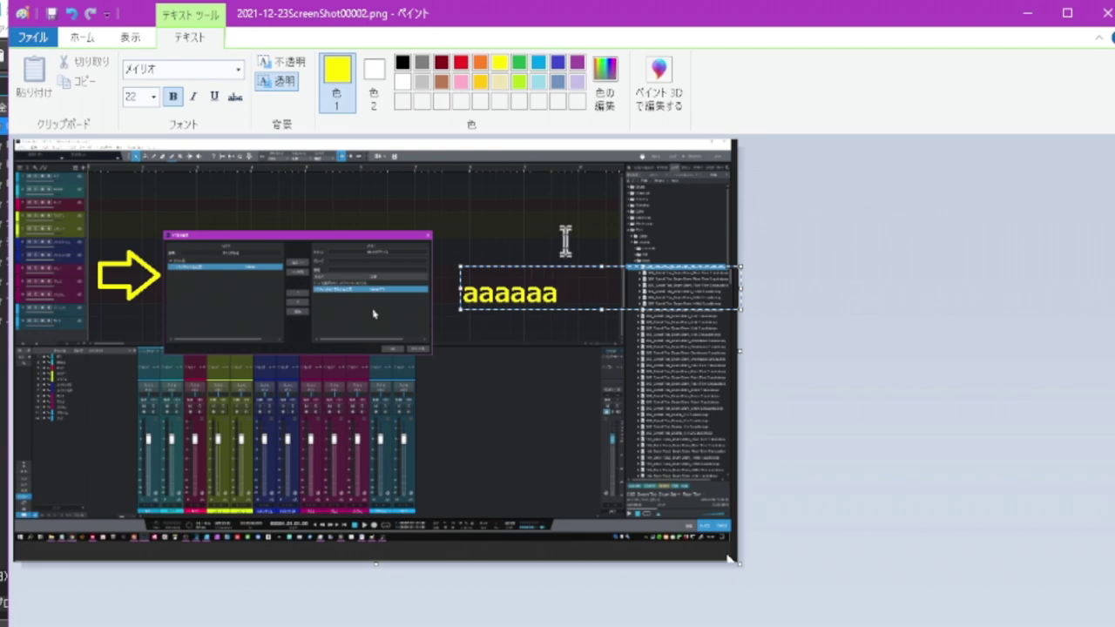
click(542, 233)
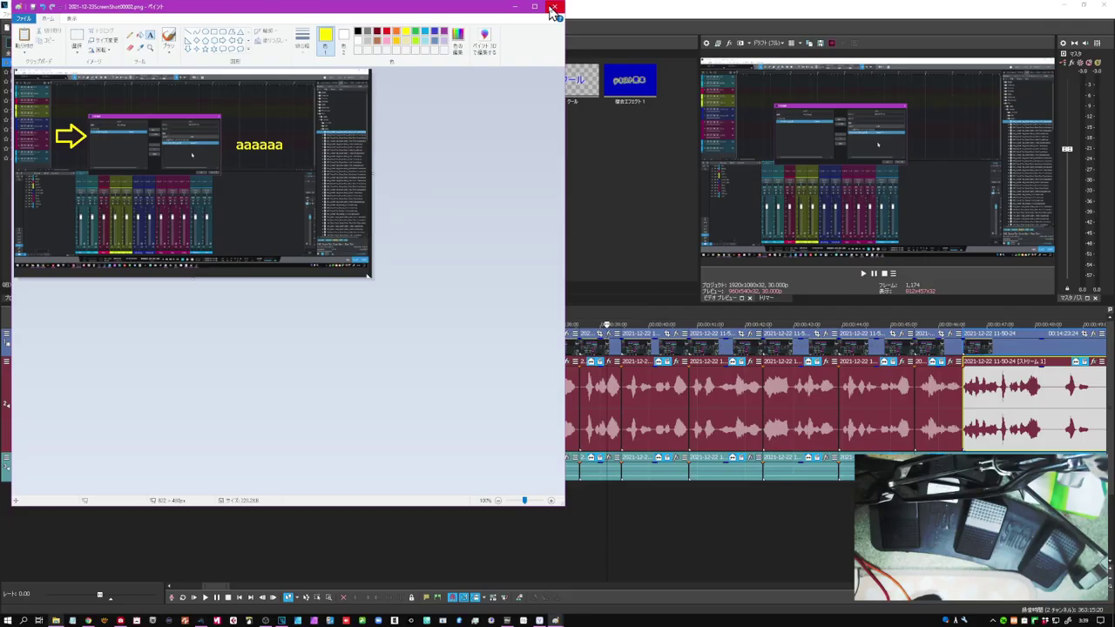
click(552, 8)
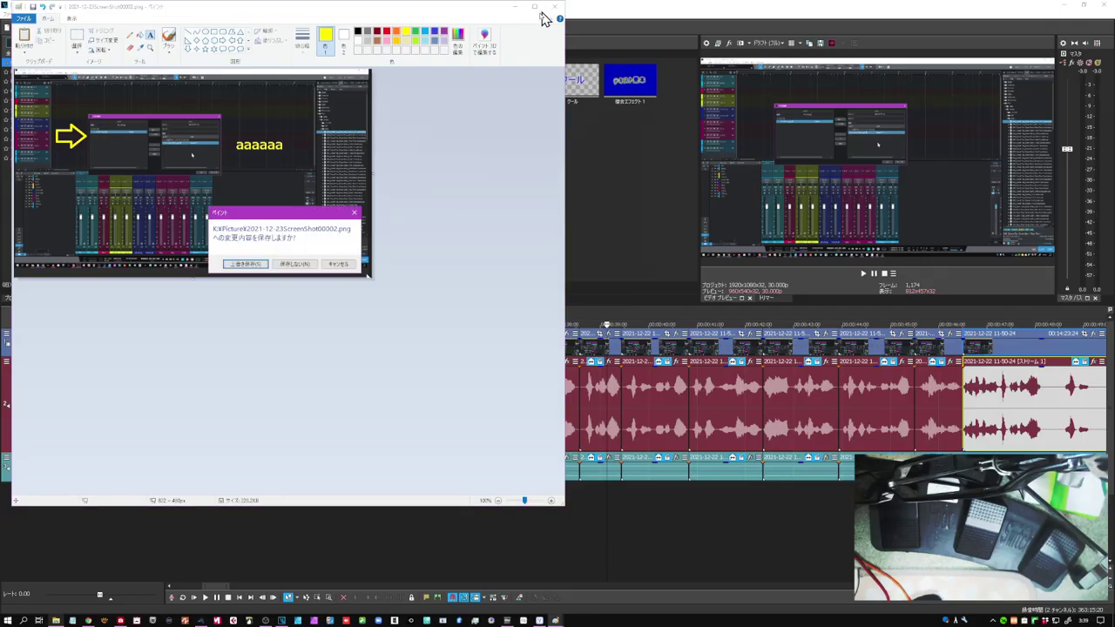
click(295, 266)
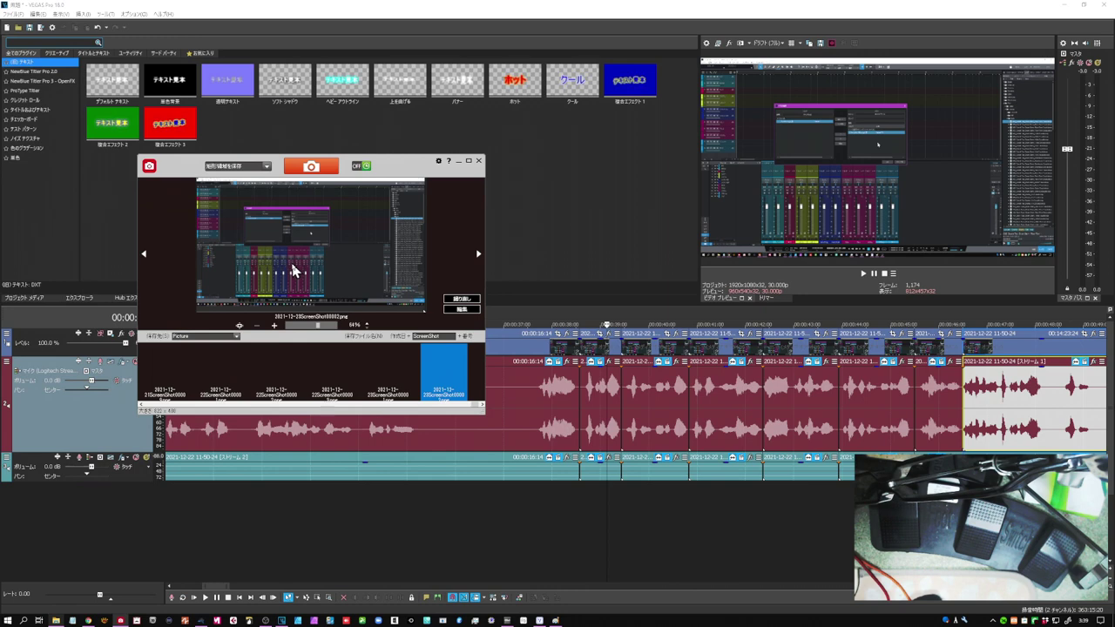
Open 2021-12-23ScreenShot00002.png in Photos, inspect it at different zoom levels up to 194%, and close the viewer.
double_click(442, 371)
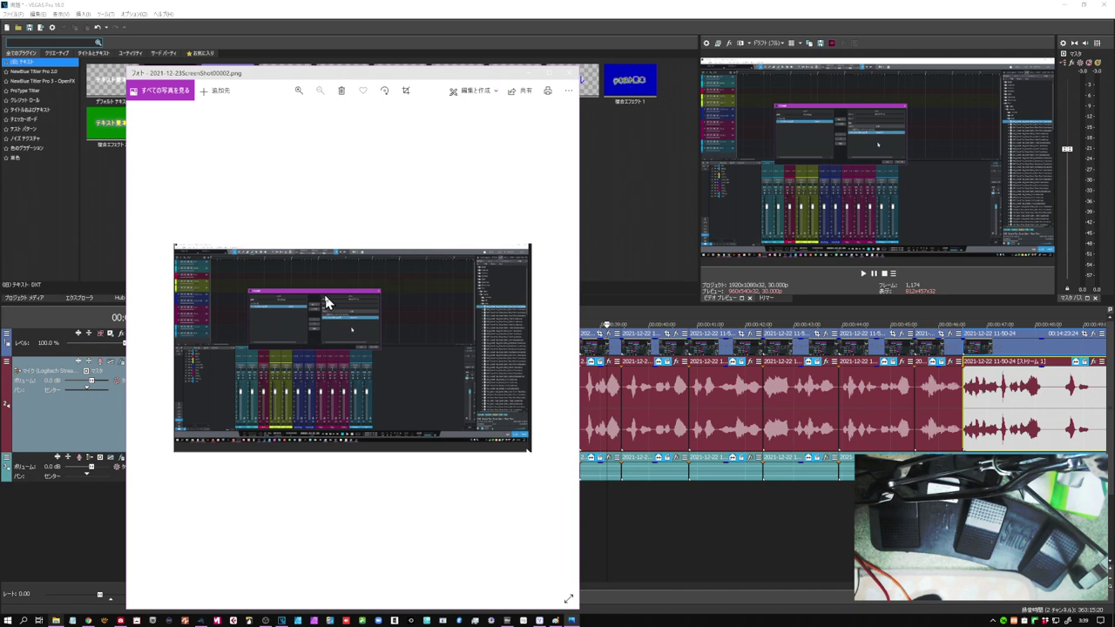
scroll(322, 303, up, 2)
scroll(319, 302, up, 2)
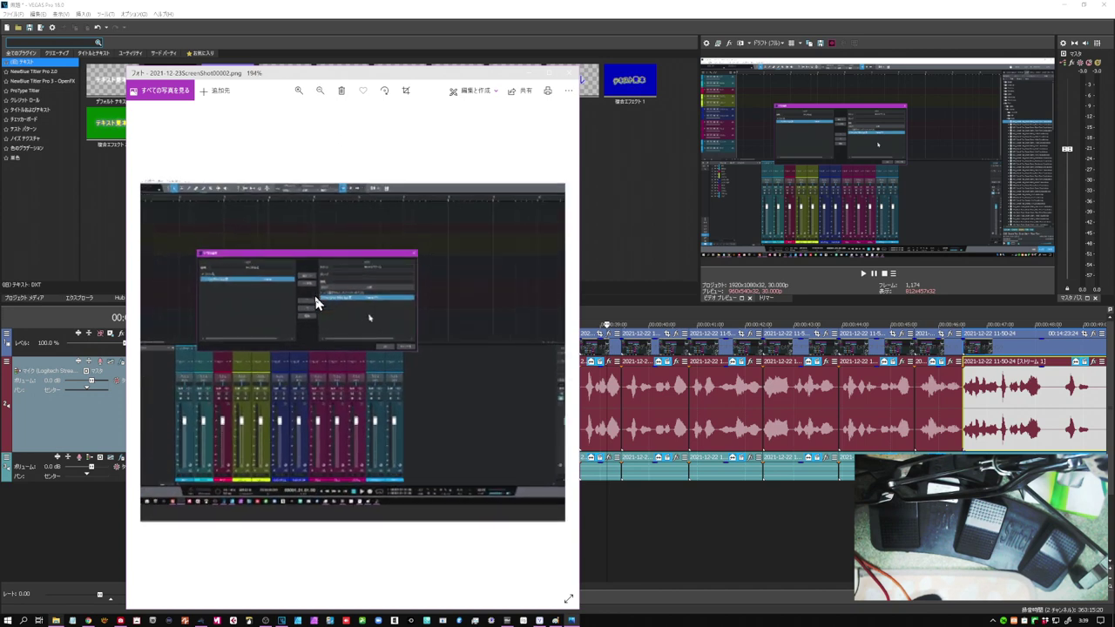
scroll(317, 302, down, 4)
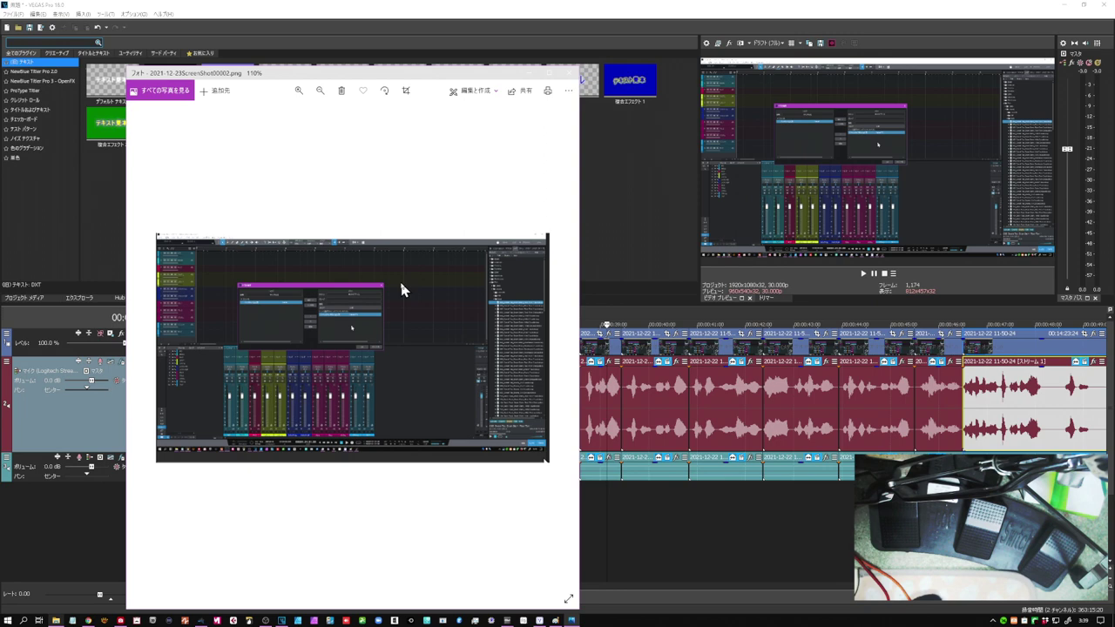
scroll(401, 287, up, 3)
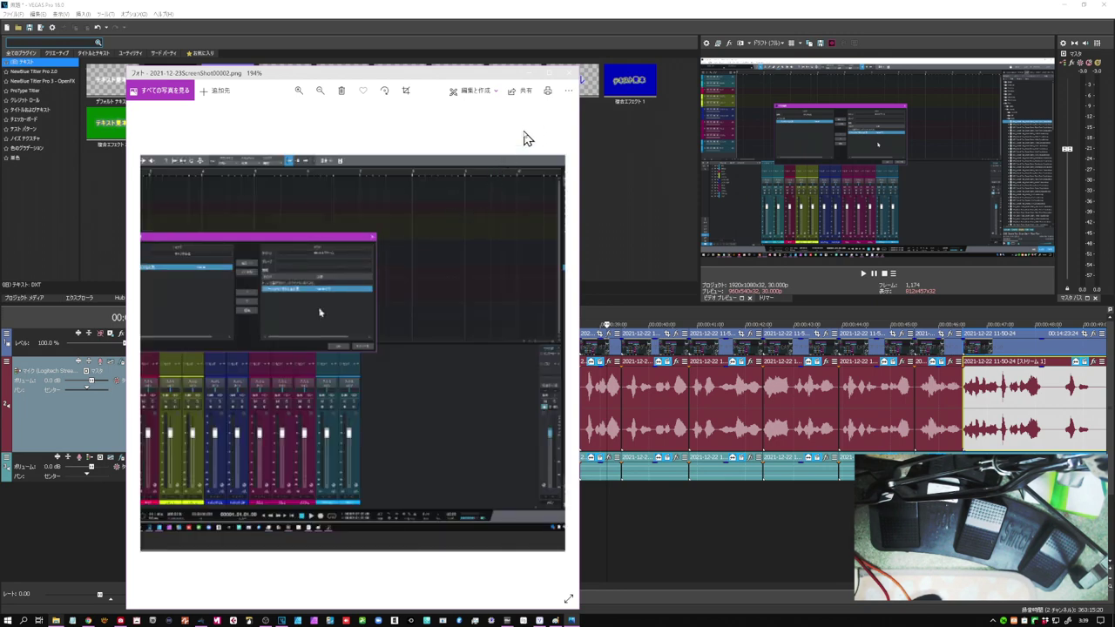
key(alt+F4)
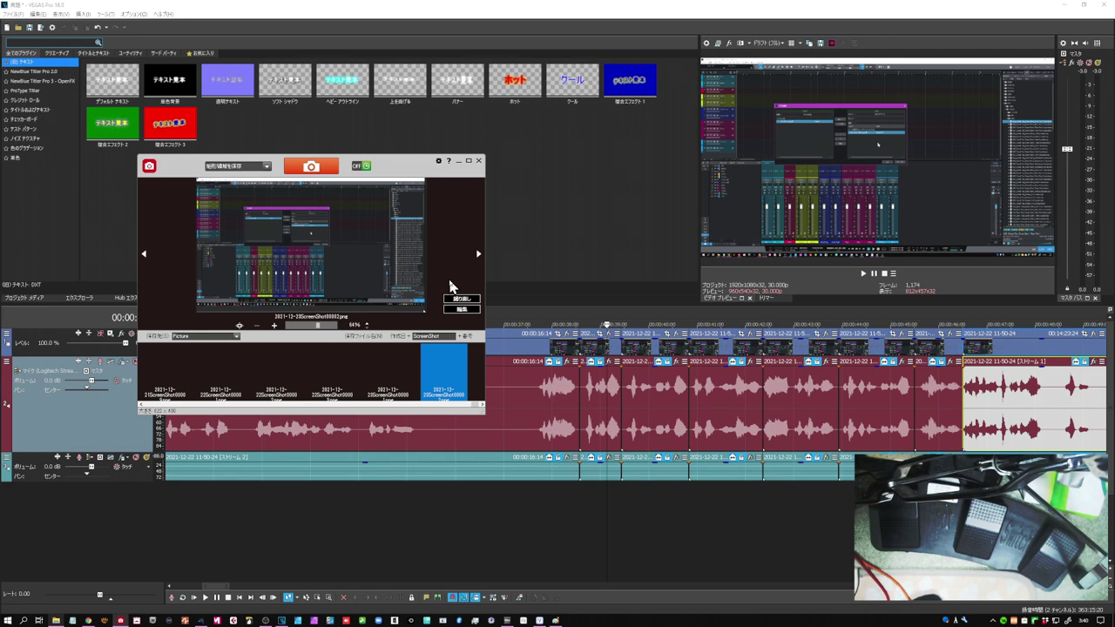